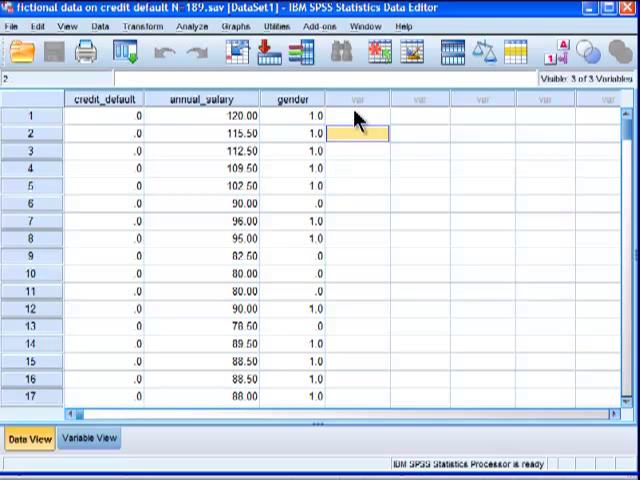
Step: Leave the credit default data grid and switch to the Word formula document
{"action": "left_click", "coordinate": [358, 118]}
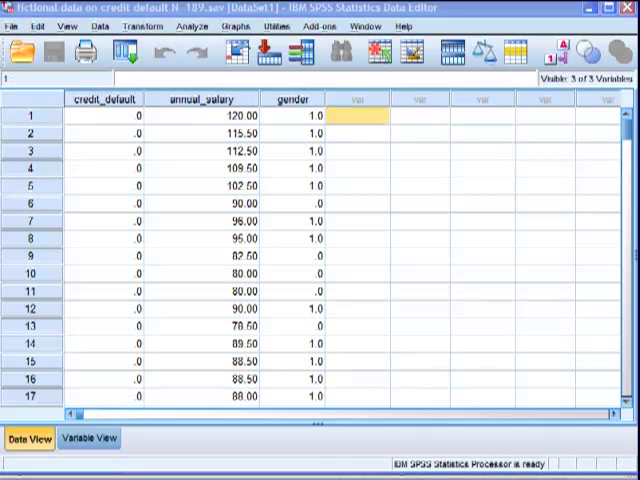
{"action": "key", "text": "alt+Tab"}
Step: Scroll to the final step and highlight the Cell A4 standardized coefficient formula
{"action": "left_click", "coordinate": [108, 247]}
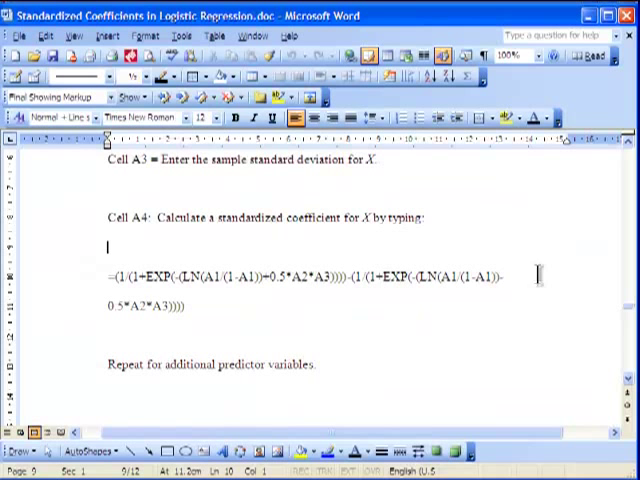
{"action": "left_click_drag", "start_coordinate": [627, 310], "coordinate": [632, 160]}
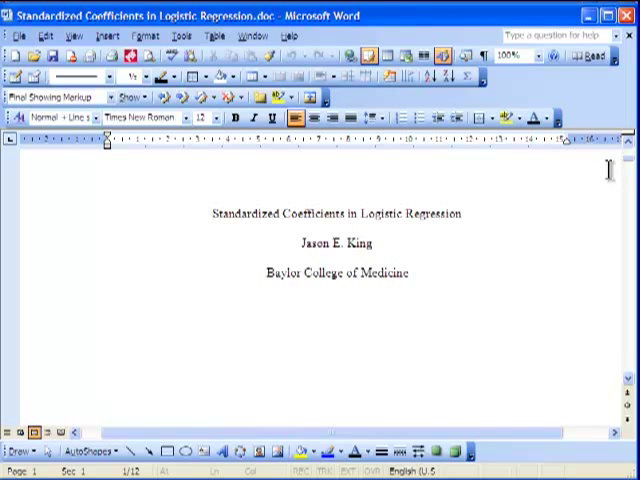
{"action": "mouse_move", "coordinate": [630, 168]}
{"action": "left_mouse_down"}
{"action": "mouse_move", "coordinate": [630, 316]}
{"action": "mouse_move", "coordinate": [630, 310]}
{"action": "left_mouse_up"}
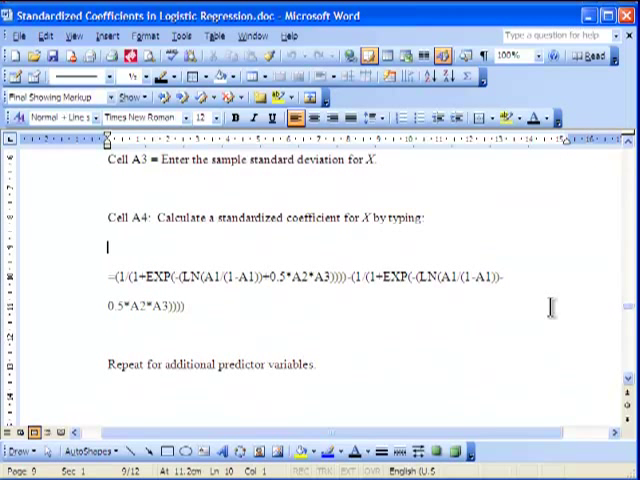
{"action": "left_click_drag", "start_coordinate": [193, 306], "coordinate": [108, 277]}
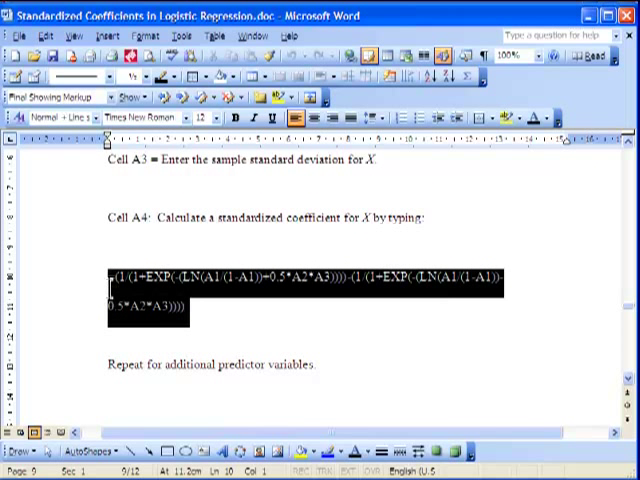
{"action": "left_click", "coordinate": [241, 310]}
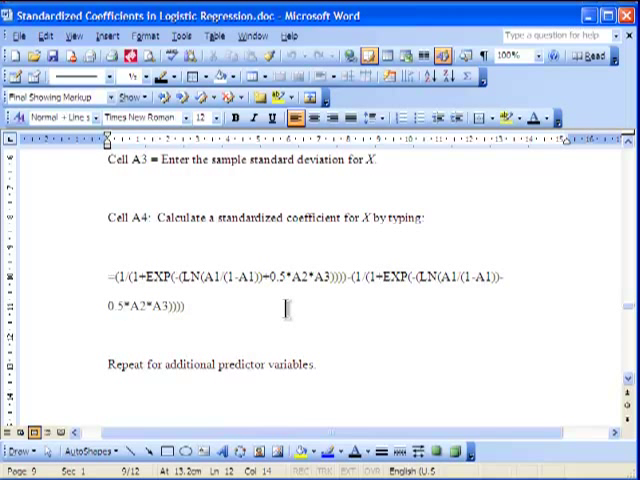
Step: Re-read the formula, then return to the SPSS Data Editor's empty column
{"action": "mouse_move", "coordinate": [186, 306]}
{"action": "left_mouse_down"}
{"action": "mouse_move", "coordinate": [152, 300]}
{"action": "mouse_move", "coordinate": [107, 304]}
{"action": "left_mouse_up"}
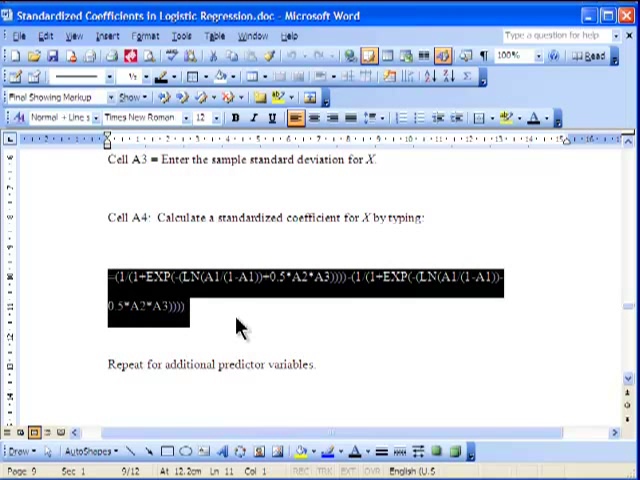
{"action": "left_click", "coordinate": [281, 311]}
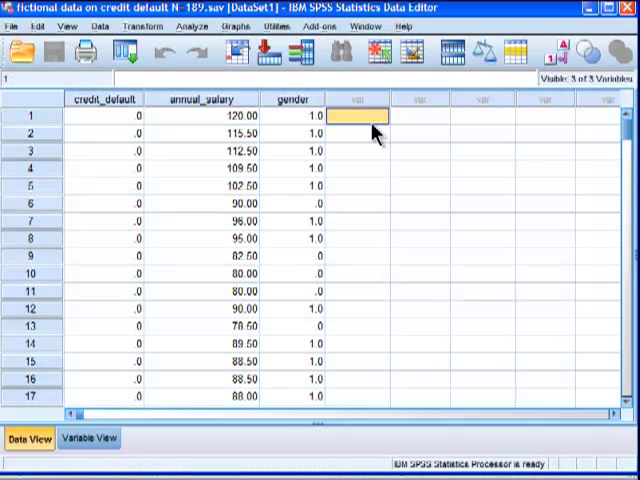
{"action": "left_click", "coordinate": [366, 134]}
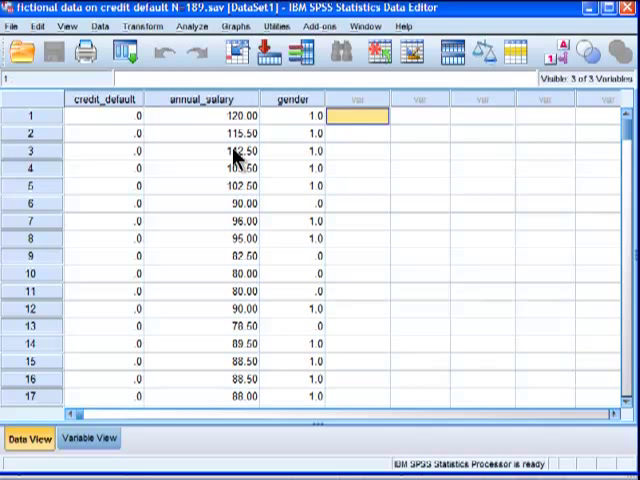
Step: Select gender and empty-column cells, then bring up the Analyze menu
{"action": "left_click", "coordinate": [290, 116]}
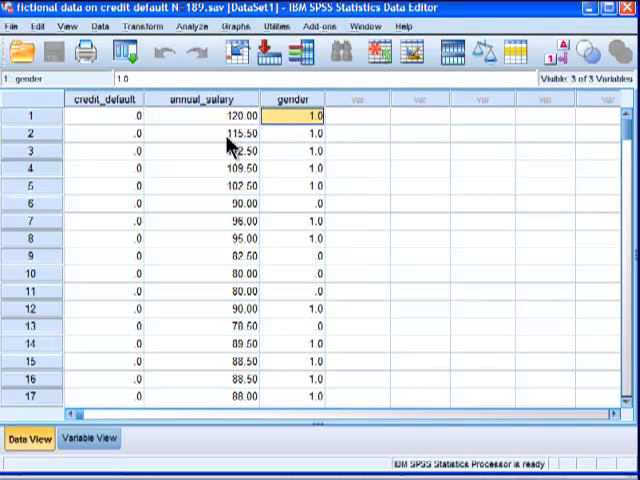
{"action": "left_click", "coordinate": [345, 118]}
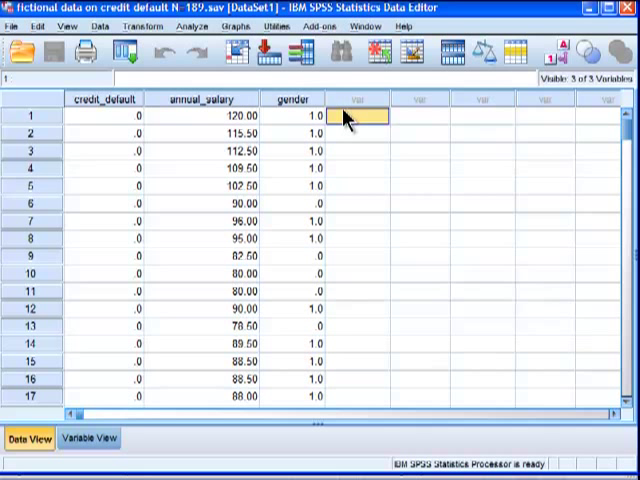
{"action": "left_click", "coordinate": [192, 26]}
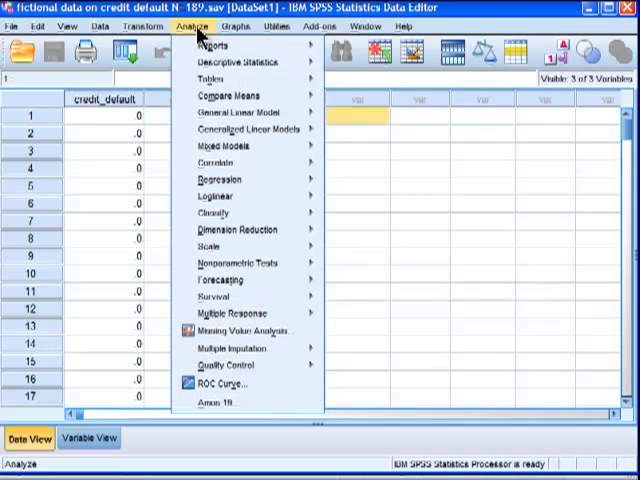
{"action": "mouse_move", "coordinate": [220, 179]}
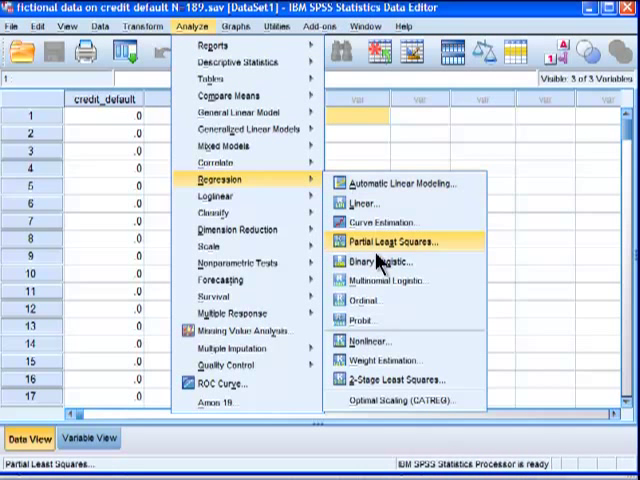
Step: Run binary logistic regression of credit_default on salary and gender, saving predicted probabilities
{"action": "left_click", "coordinate": [378, 262]}
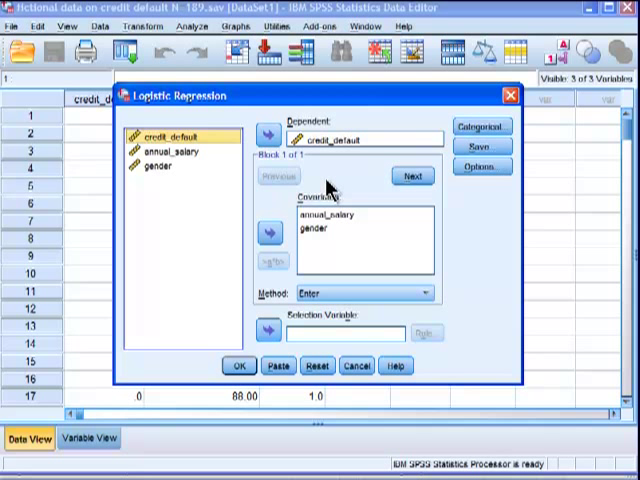
{"action": "left_click", "coordinate": [479, 146]}
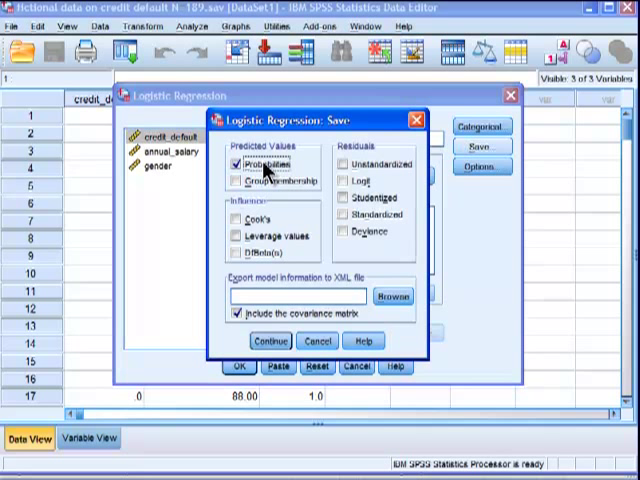
{"action": "left_click", "coordinate": [270, 341]}
{"action": "left_click", "coordinate": [238, 365]}
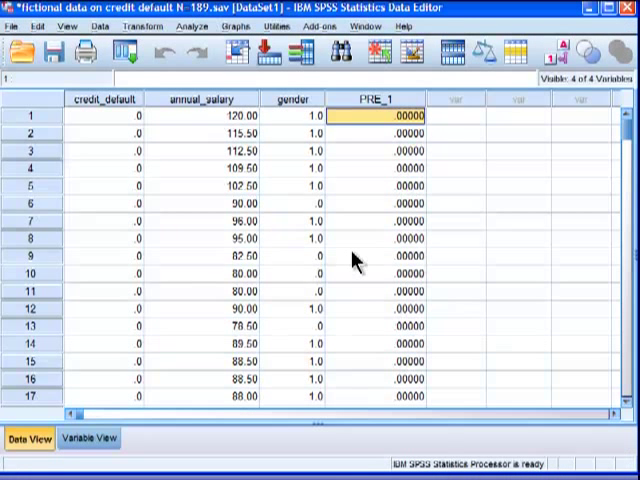
Step: Inspect the new PRE_1 predicted probabilities from the first cases down to case 181
{"action": "left_click", "coordinate": [388, 100]}
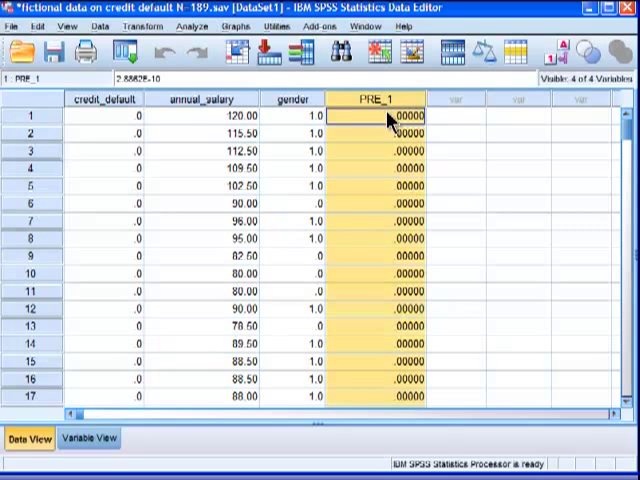
{"action": "left_click", "coordinate": [395, 116]}
{"action": "left_click", "coordinate": [408, 135]}
{"action": "left_click", "coordinate": [405, 118]}
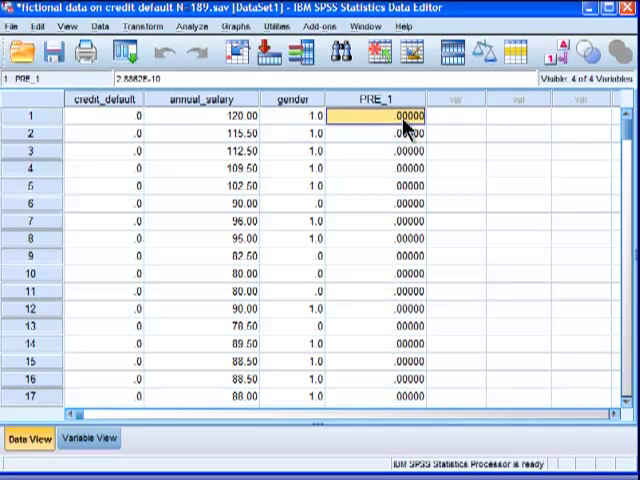
{"action": "left_click_drag", "start_coordinate": [628, 125], "coordinate": [626, 345]}
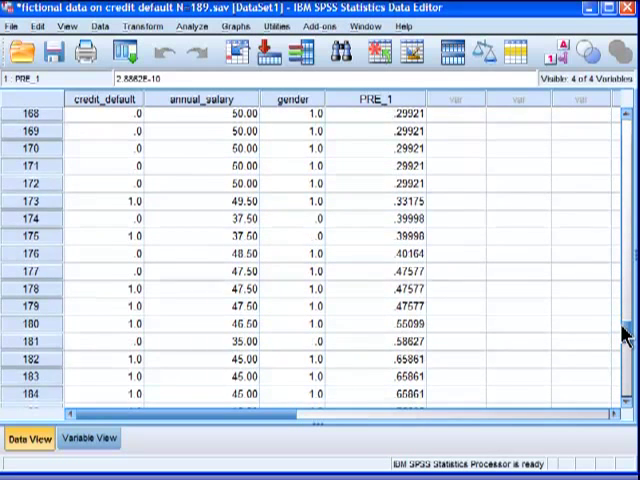
{"action": "left_click", "coordinate": [400, 262]}
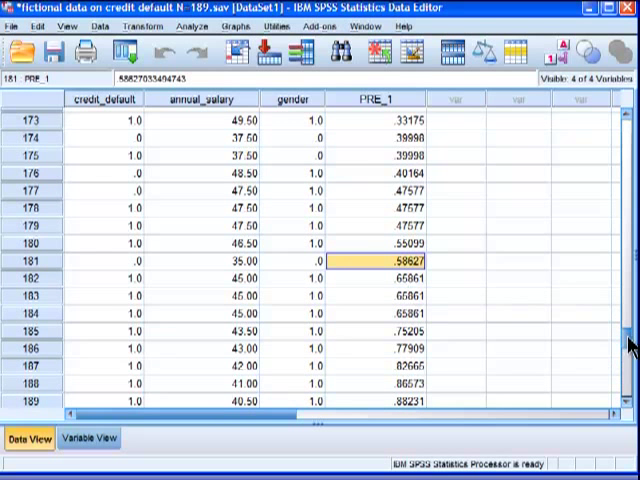
{"action": "mouse_move", "coordinate": [626, 335]}
{"action": "left_mouse_down"}
{"action": "mouse_move", "coordinate": [628, 350]}
{"action": "mouse_move", "coordinate": [630, 120]}
{"action": "left_mouse_up"}
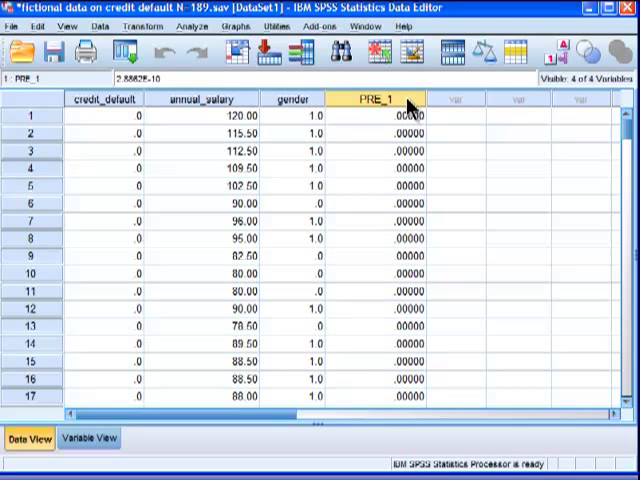
Step: Review the annual_salary and gender columns before starting a new analysis
{"action": "left_click", "coordinate": [390, 99]}
{"action": "left_click", "coordinate": [455, 116]}
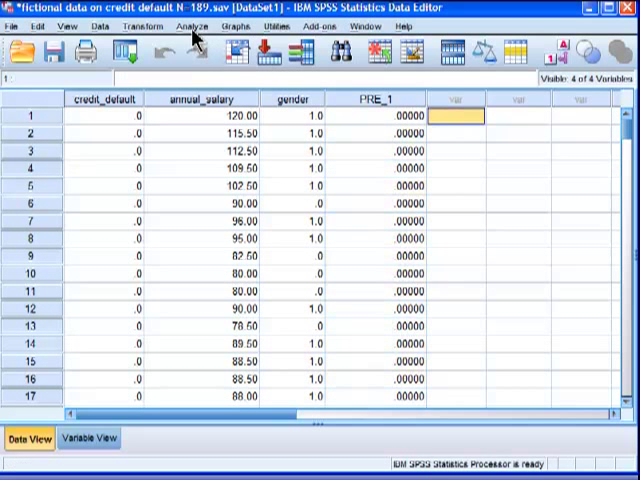
{"action": "left_click", "coordinate": [210, 117]}
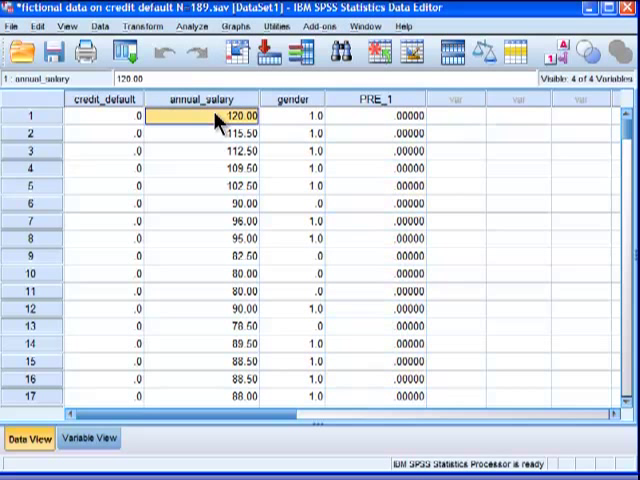
{"action": "left_click", "coordinate": [210, 99]}
{"action": "left_click", "coordinate": [280, 100]}
{"action": "left_click", "coordinate": [240, 100]}
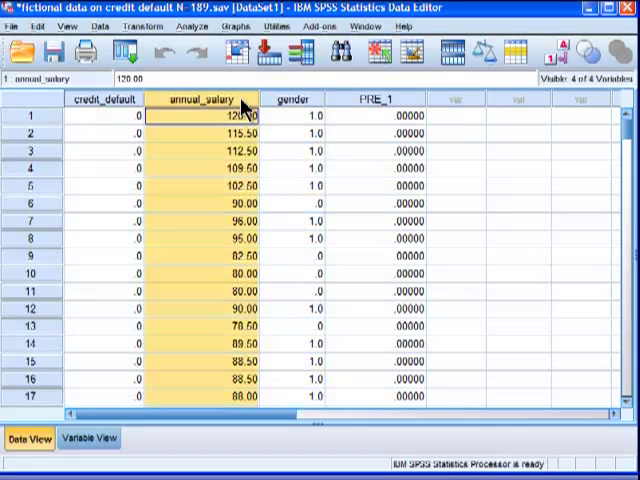
{"action": "left_click", "coordinate": [280, 100]}
{"action": "left_click", "coordinate": [455, 115]}
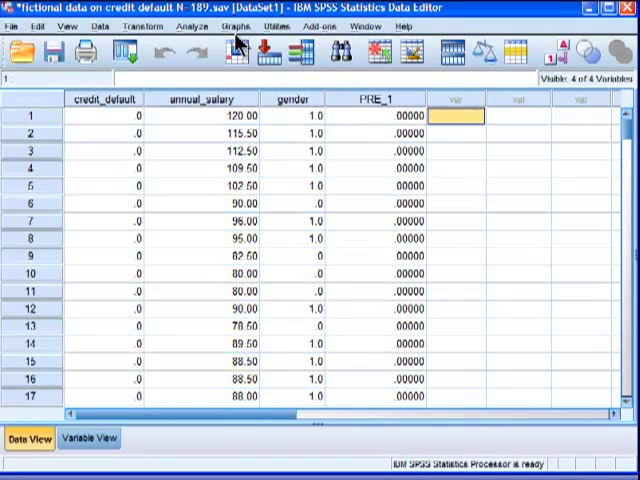
Step: Start Descriptives with predicted probability, annual_salary and gender as variables
{"action": "left_click", "coordinate": [191, 26]}
{"action": "mouse_move", "coordinate": [238, 62]}
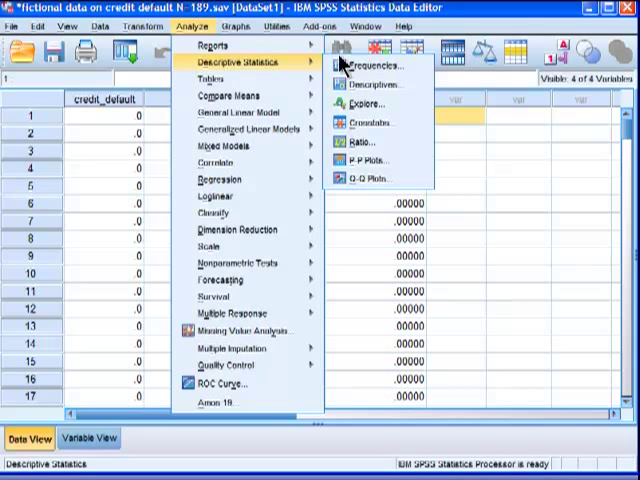
{"action": "left_click", "coordinate": [352, 86]}
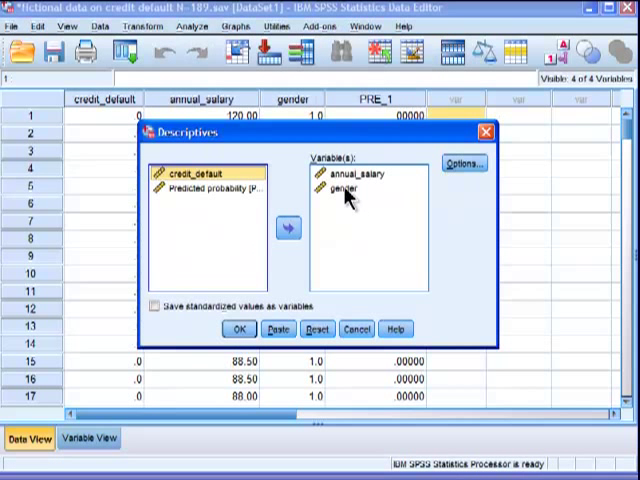
{"action": "left_click", "coordinate": [355, 175]}
{"action": "left_click", "coordinate": [210, 188]}
{"action": "left_click", "coordinate": [288, 227]}
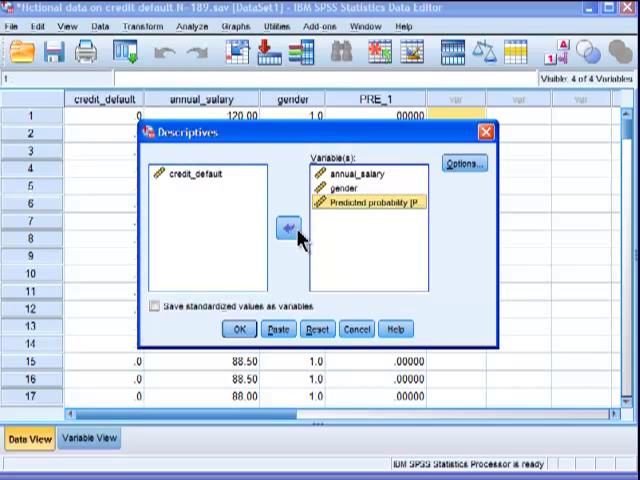
{"action": "left_click", "coordinate": [354, 174]}
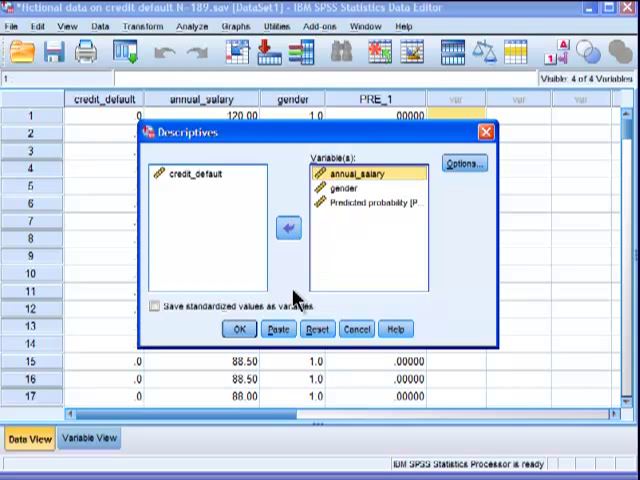
Step: Limit the statistics to mean and standard deviation and run the descriptives
{"action": "left_click", "coordinate": [462, 164]}
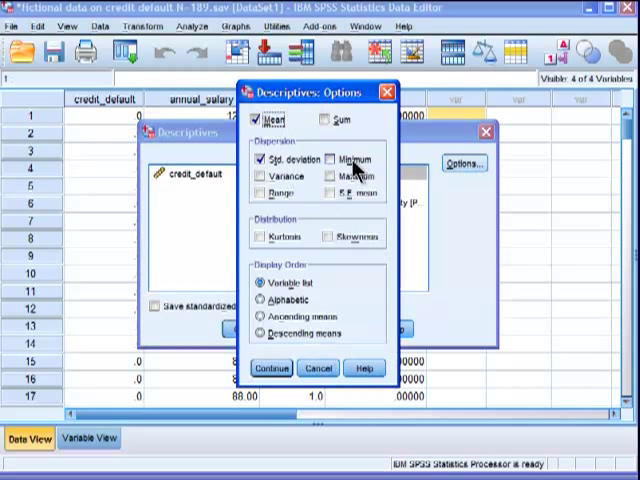
{"action": "left_click", "coordinate": [273, 369]}
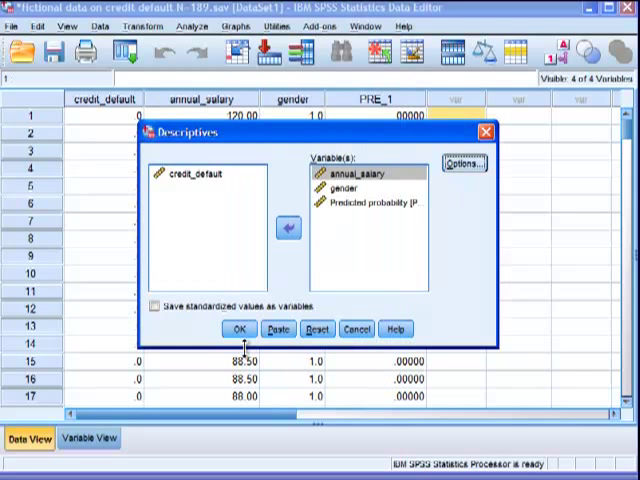
{"action": "left_click", "coordinate": [240, 329]}
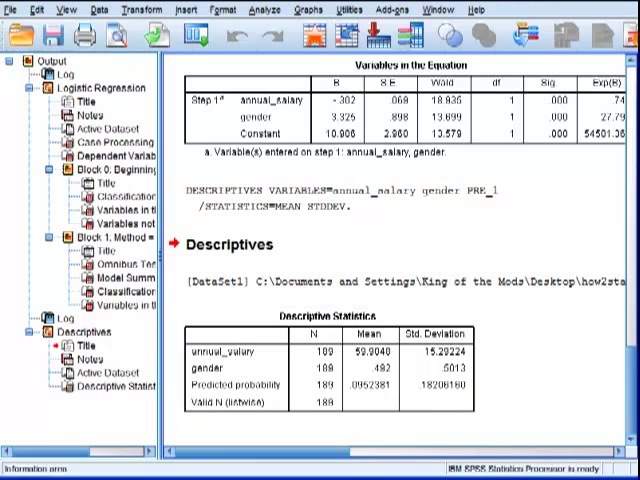
Step: Switch from the descriptives output to the Excel beta-weight workbook
{"action": "key", "text": "alt+Tab"}
{"action": "key", "text": "alt+Tab"}
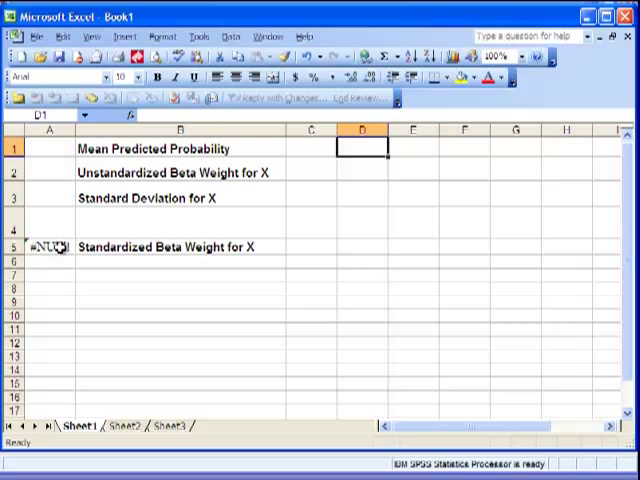
{"action": "left_click", "coordinate": [325, 246]}
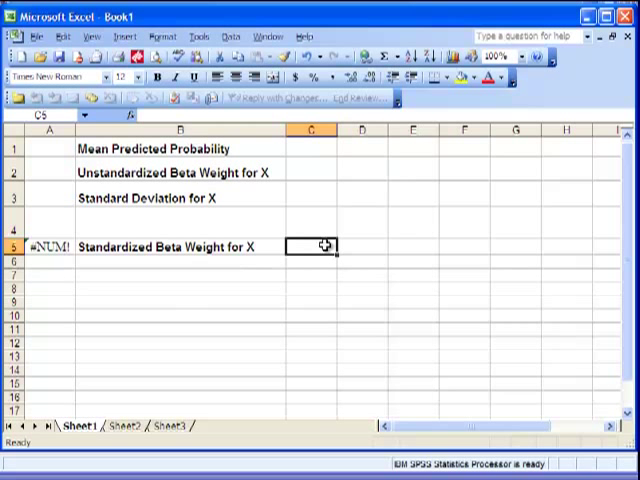
{"action": "left_click", "coordinate": [170, 148]}
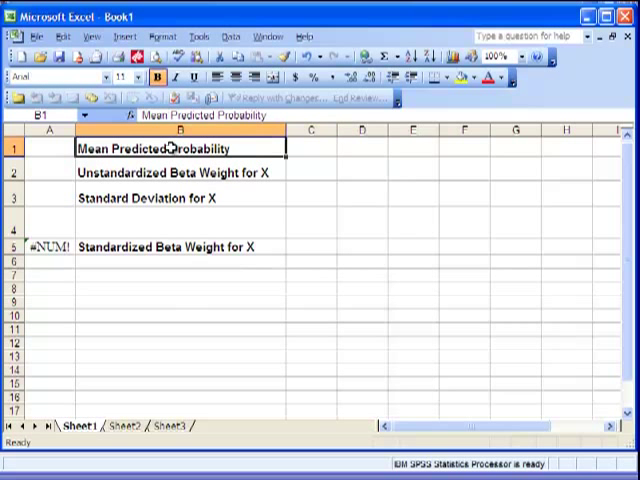
{"action": "key", "text": "Down"}
{"action": "key", "text": "Down"}
{"action": "key", "text": "Down"}
{"action": "key", "text": "Down"}
{"action": "key", "text": "Down"}
{"action": "key", "text": "Up"}
{"action": "key", "text": "Up"}
{"action": "key", "text": "Up"}
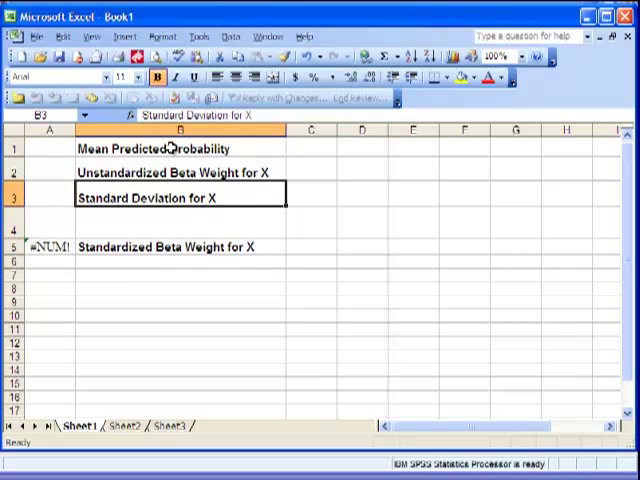
{"action": "key", "text": "Up"}
{"action": "key", "text": "Up"}
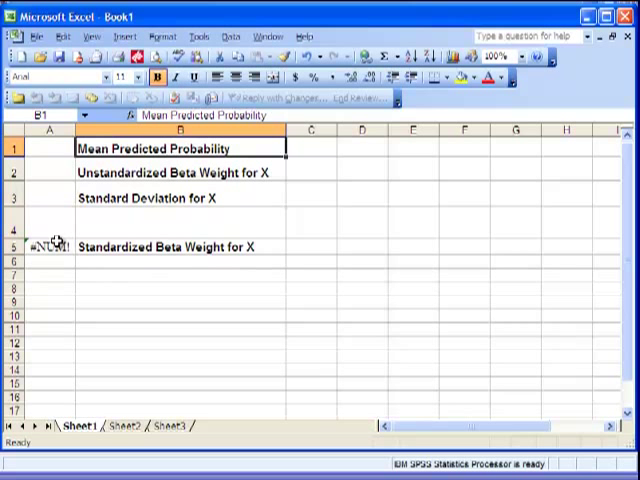
{"action": "left_click", "coordinate": [50, 247]}
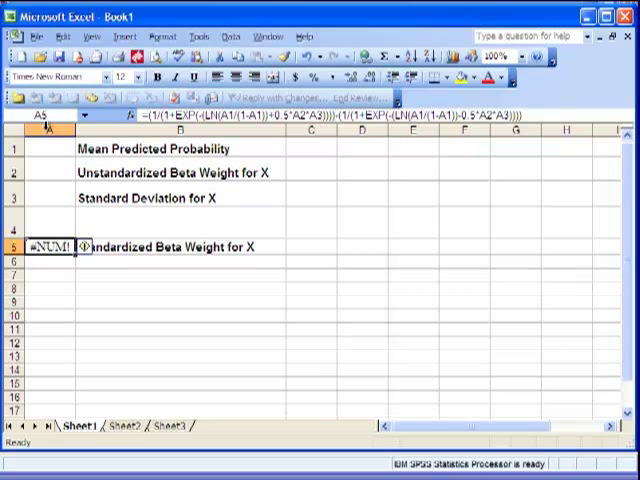
{"action": "left_click", "coordinate": [45, 128]}
{"action": "left_click", "coordinate": [52, 248]}
{"action": "left_click", "coordinate": [303, 115]}
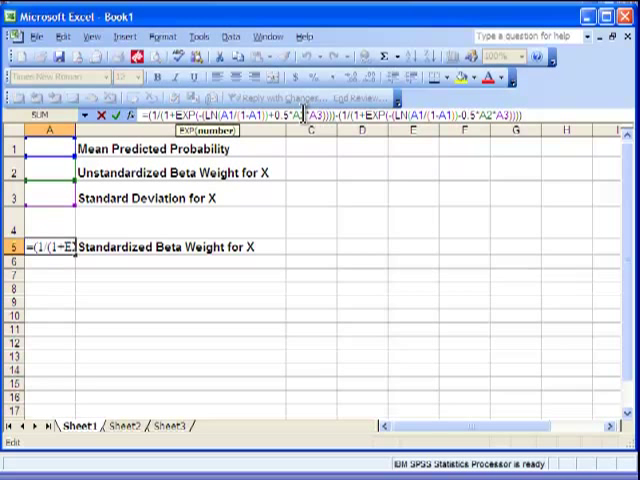
{"action": "key", "text": "Return"}
{"action": "left_click", "coordinate": [46, 148]}
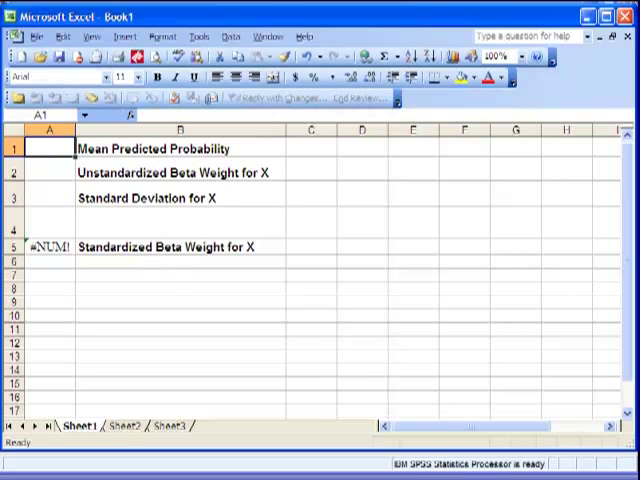
Step: Read the predicted probability mean in SPSS and commit 0.0952 into A1
{"action": "key", "text": "alt+Tab"}
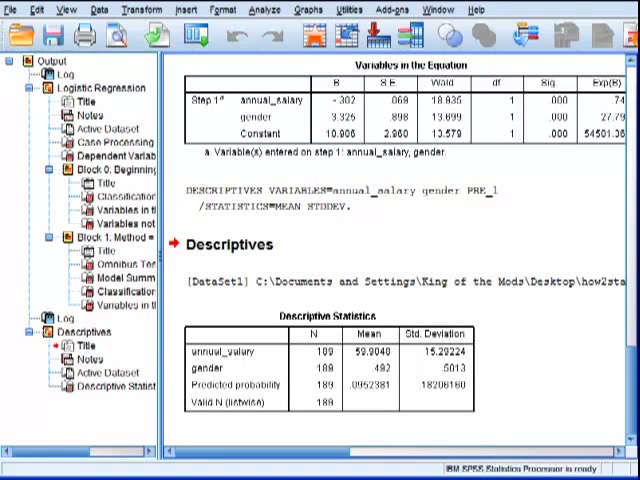
{"action": "key", "text": "alt+Tab"}
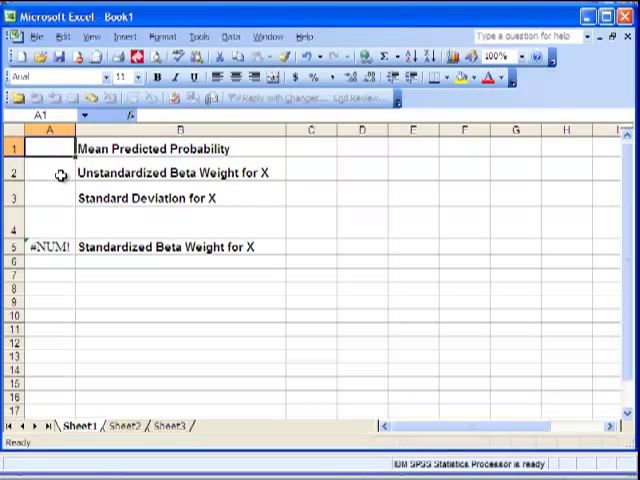
{"action": "type", "text": ".0952"}
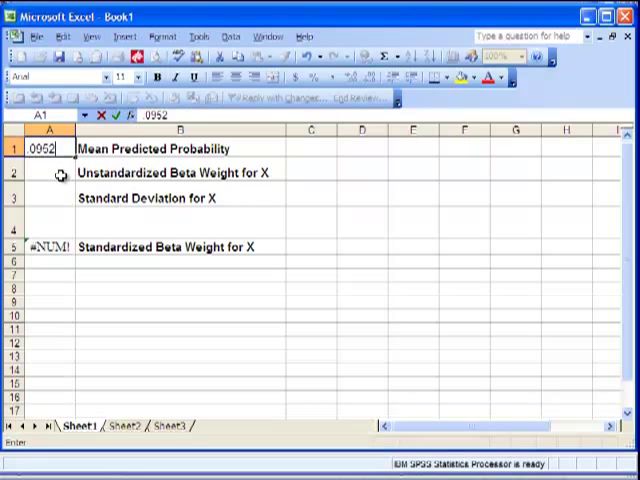
{"action": "key", "text": "Return"}
Step: Flip between the SPSS descriptives and Excel to read the next value
{"action": "key", "text": "alt+Tab"}
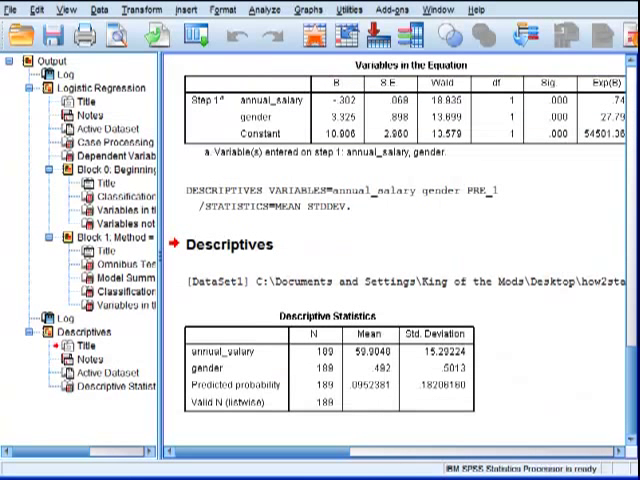
{"action": "key", "text": "alt+Tab"}
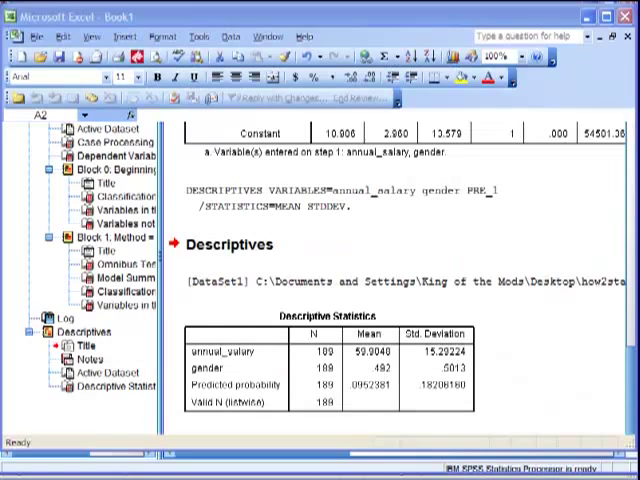
{"action": "key", "text": "alt+Tab"}
{"action": "key", "text": "alt+Tab"}
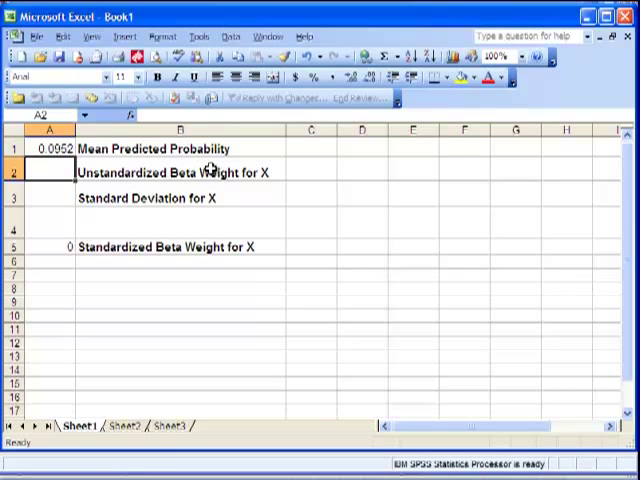
{"action": "key", "text": "alt+Tab"}
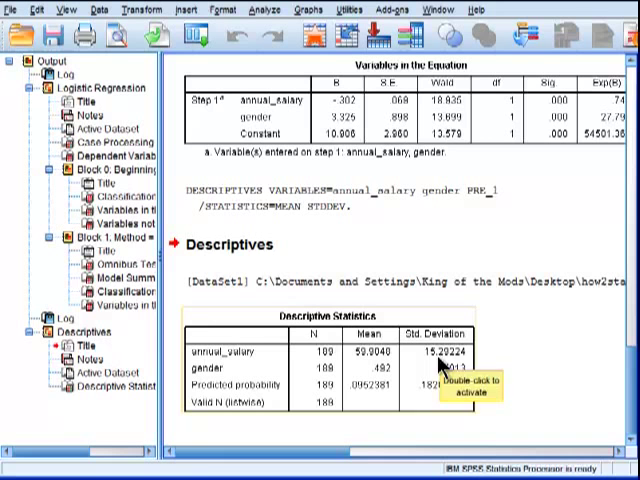
{"action": "key", "text": "alt+Tab"}
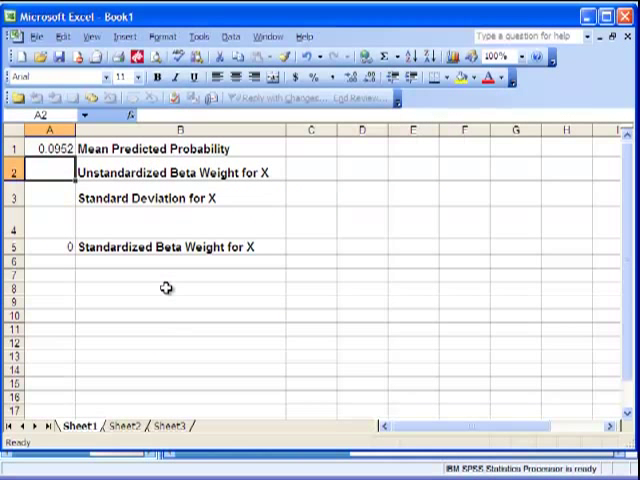